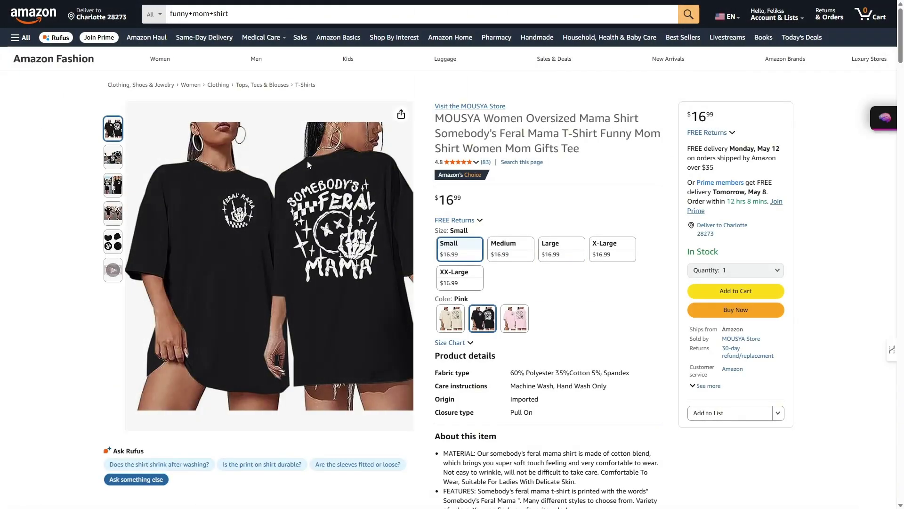
# Snip the 'Somebody's Feral Mama' print from the back of the black shirt
pyautogui.press('super+shift+s')
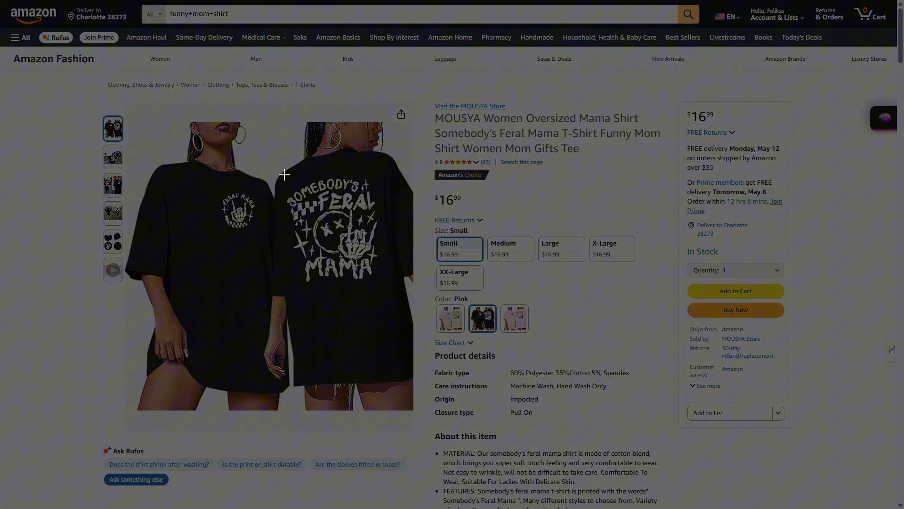
pyautogui.moveTo(289, 211); pyautogui.dragTo(386, 284)
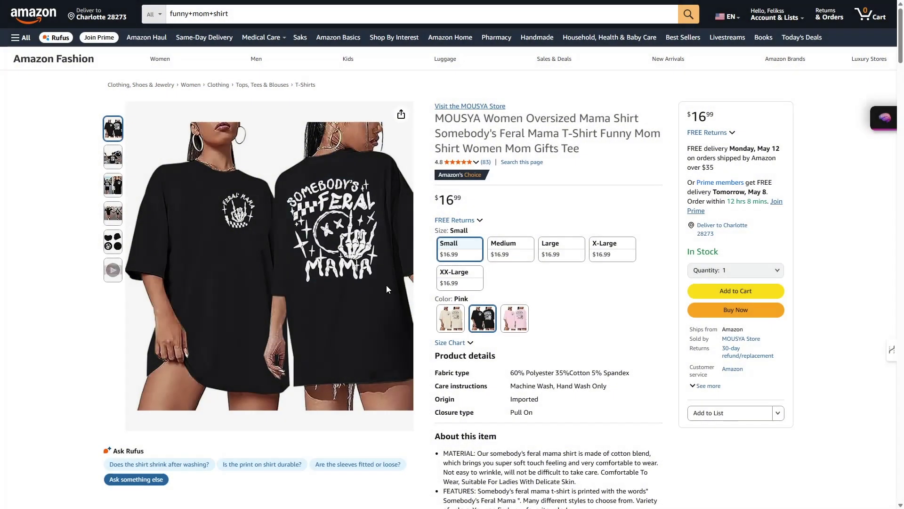
# Paste the shirt print into ChatGPT with the request 'Please describe this graphic'
pyautogui.hotkey('alt', 'Tab')
pyautogui.hotkey('ctrl', 'v')
pyautogui.write('Ple')
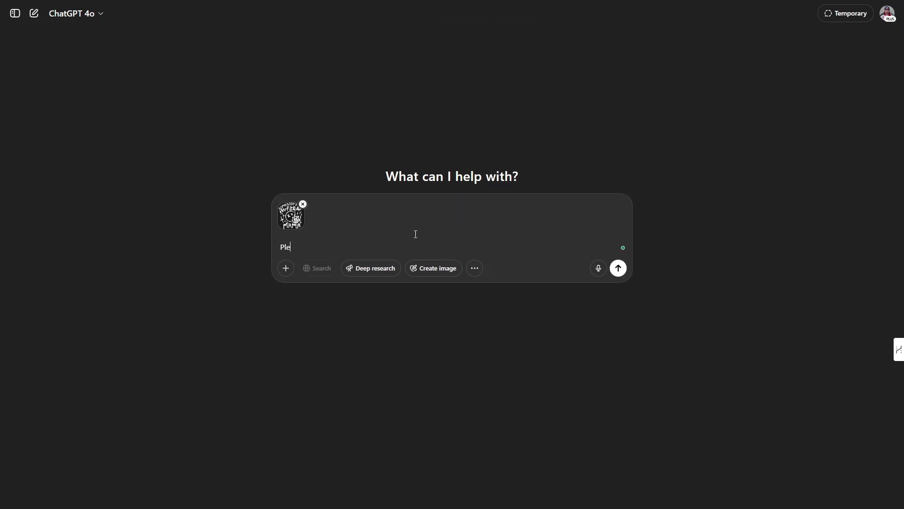
pyautogui.write('ase descri')
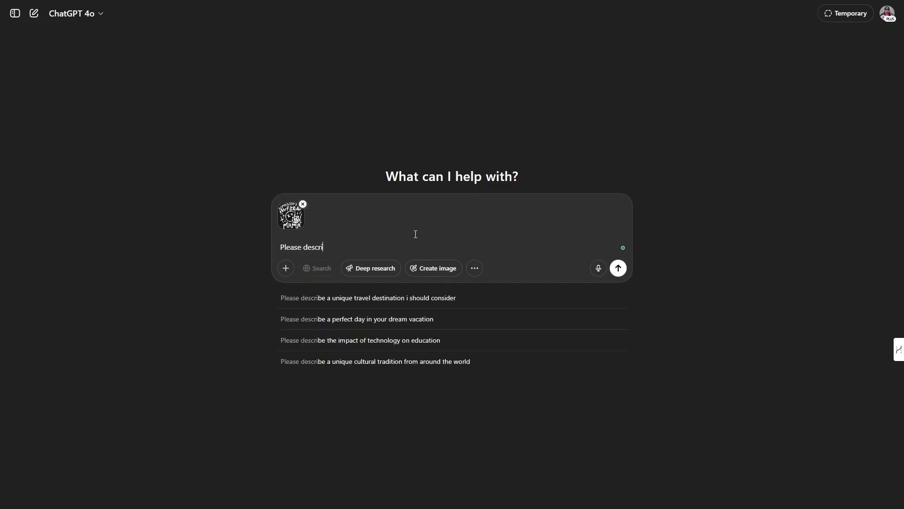
pyautogui.write('be this graphic')
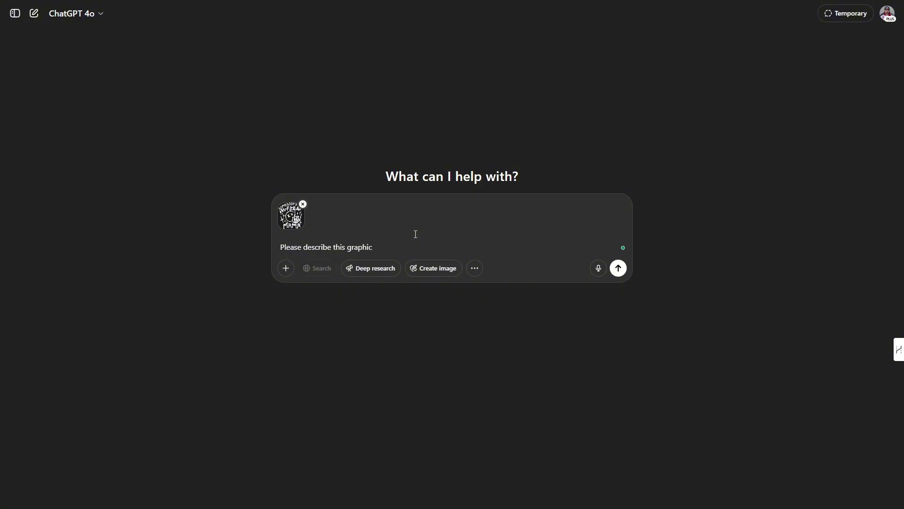
pyautogui.press('Return')
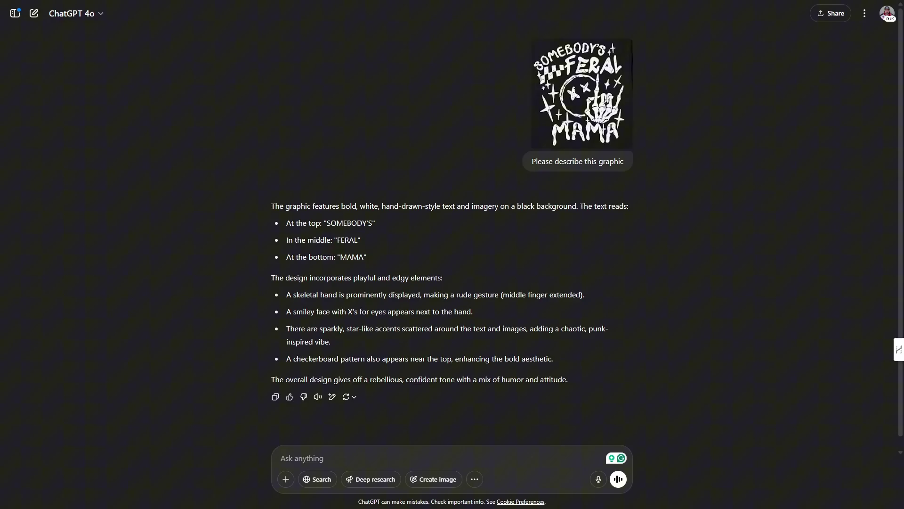
# Copy the whole 'Hang On Let Me Overthink This' prompt from Notepad, then minimize Notepad
pyautogui.hotkey('alt', 'Tab')
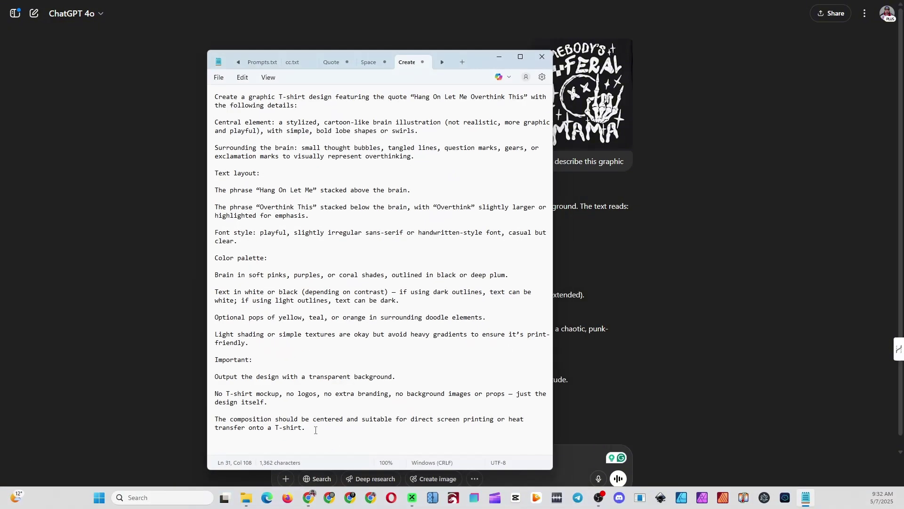
pyautogui.moveTo(313, 428); pyautogui.dragTo(215, 88)
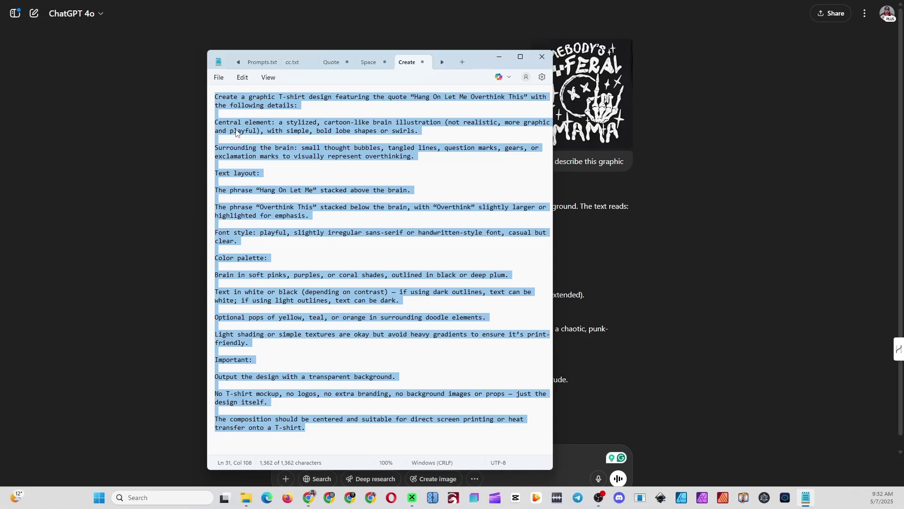
pyautogui.click(498, 58)
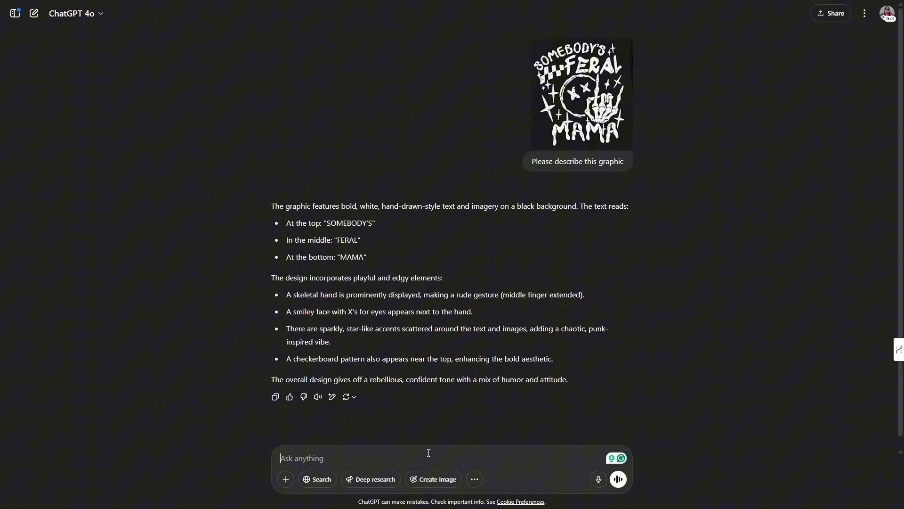
# Send 'Please rewrite this prompt according to provided graphic:' followed by the pasted T-shirt prompt
pyautogui.write('Ple')
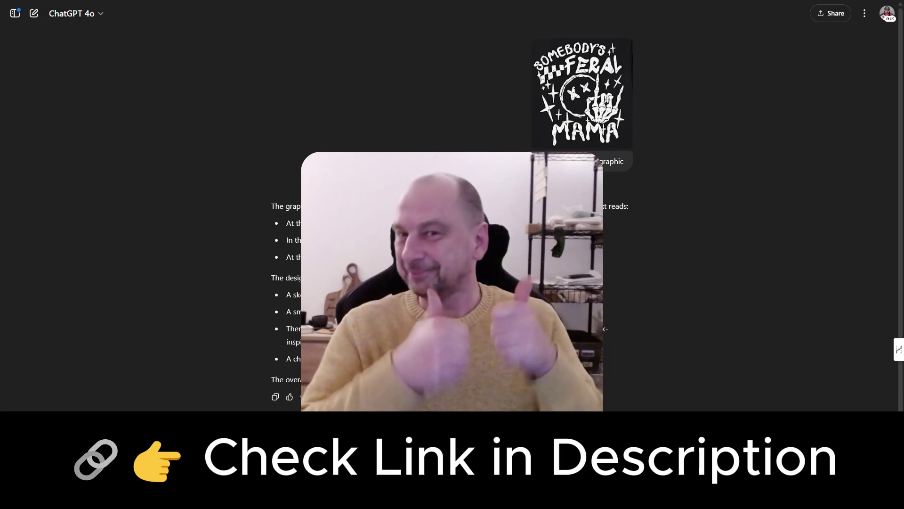
pyautogui.write('ase rewrite this prompt according to provided graph')
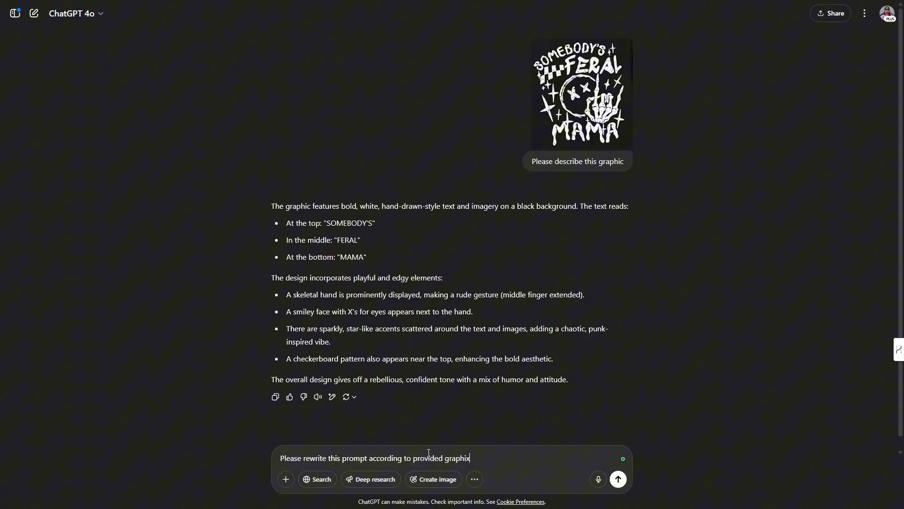
pyautogui.write('ic:')
pyautogui.hotkey('shift', 'Return')
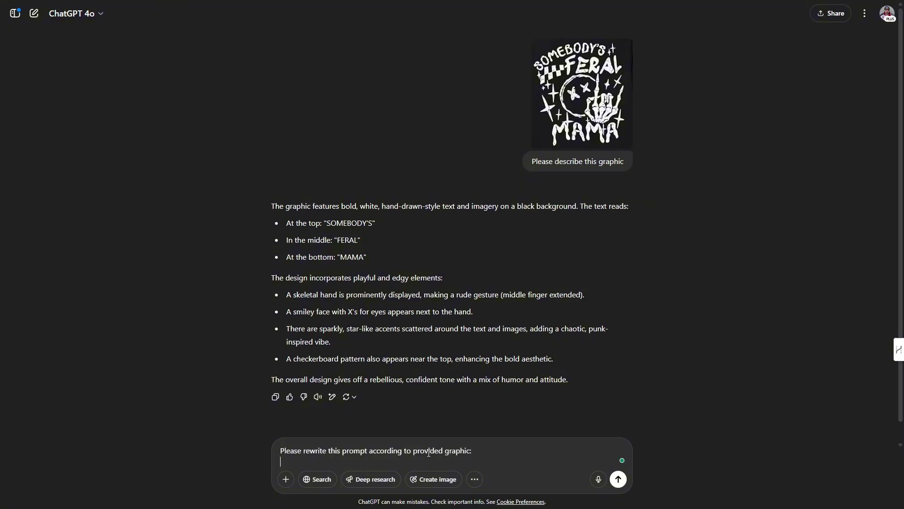
pyautogui.hotkey('ctrl', 'v')
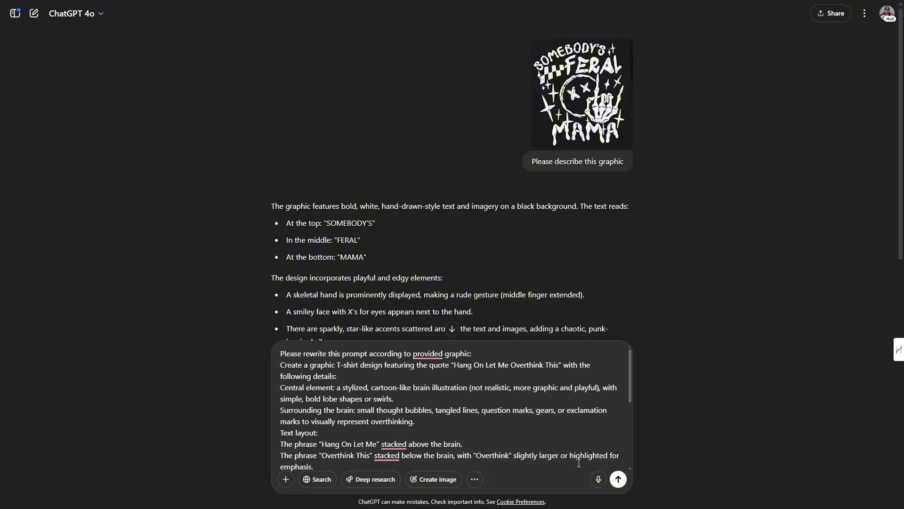
pyautogui.click(616, 479)
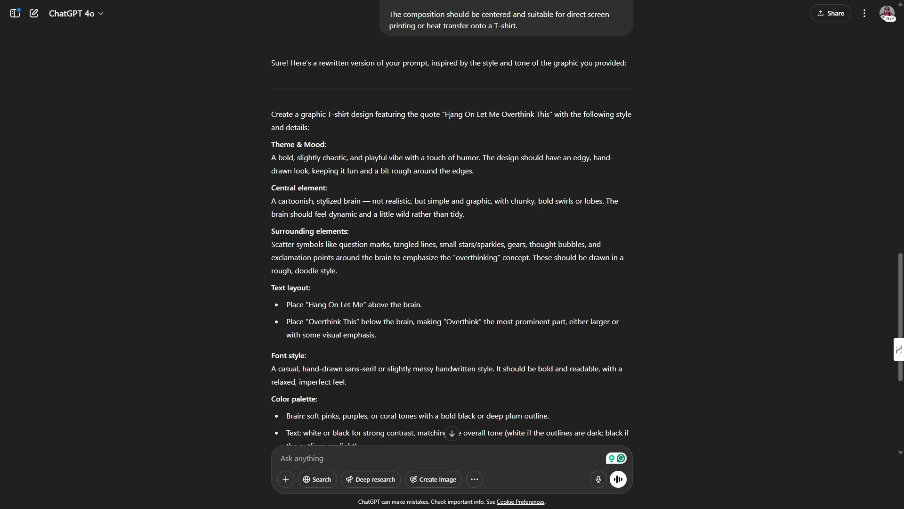
# Complain that the reply reused the Overthink quote, then ask 'What is quote on provided graphic?'
pyautogui.moveTo(445, 115); pyautogui.dragTo(538, 117)
pyautogui.hotkey('ctrl', 'c')
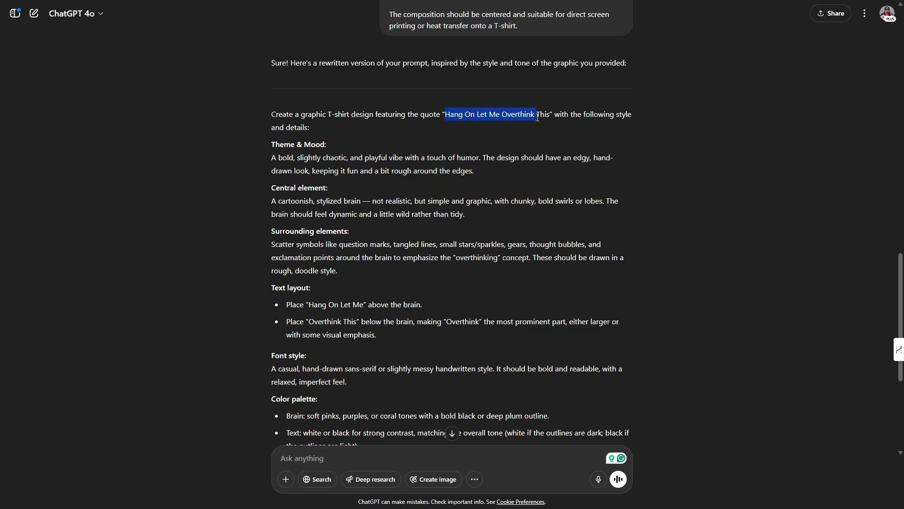
pyautogui.click(348, 455)
pyautogui.write('What ')
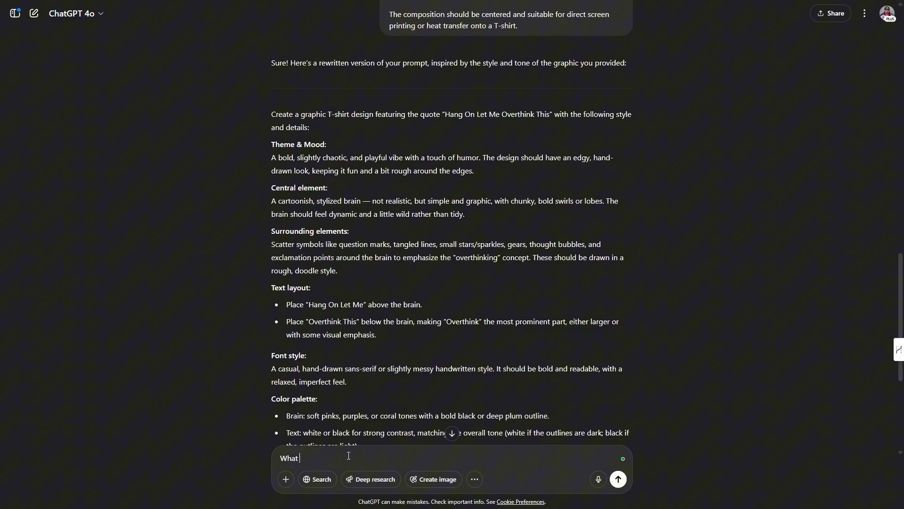
pyautogui.write('it has to do with')
pyautogui.hotkey('ctrl', 'v')
pyautogui.write('This?')
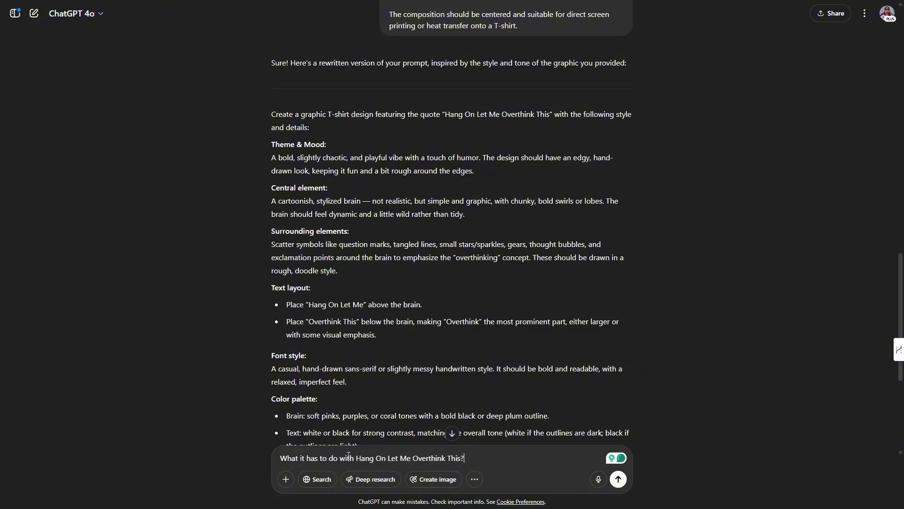
pyautogui.write(' I told you to rewrit')
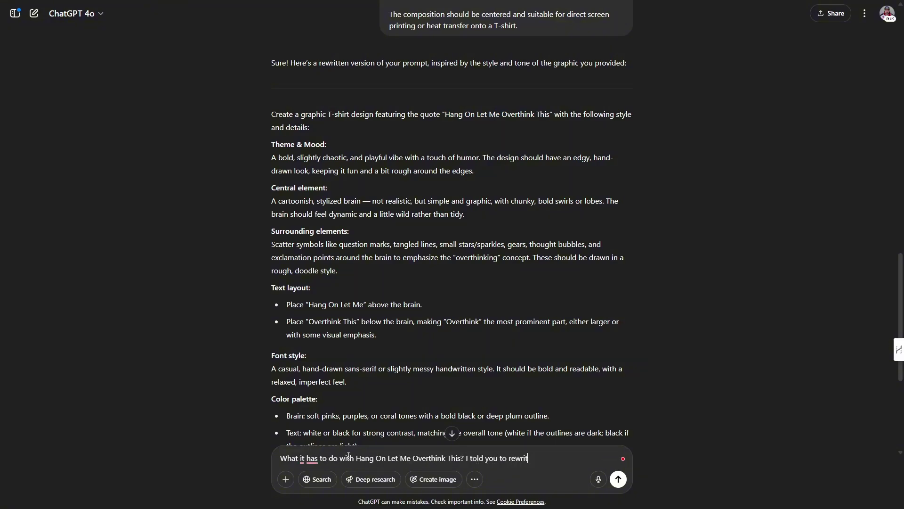
pyautogui.write('e according the graphic I provided, this prompt is just an example.')
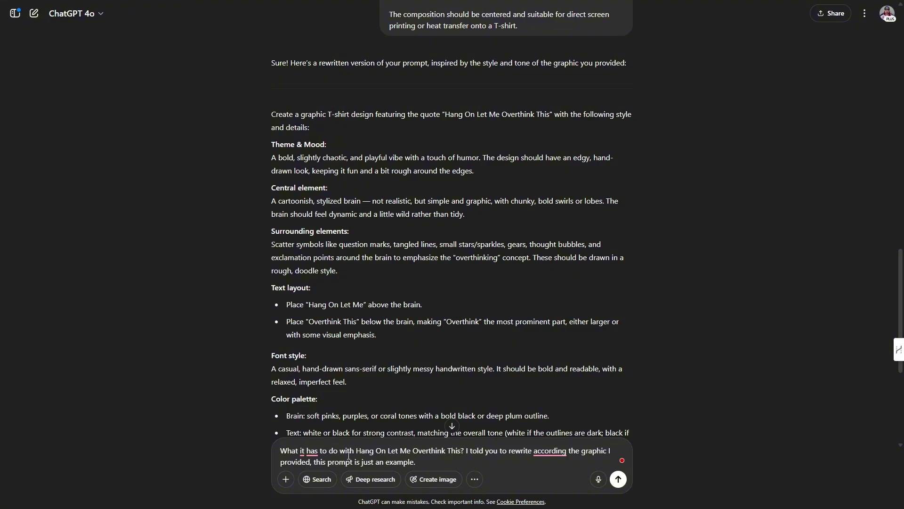
pyautogui.press('Return')
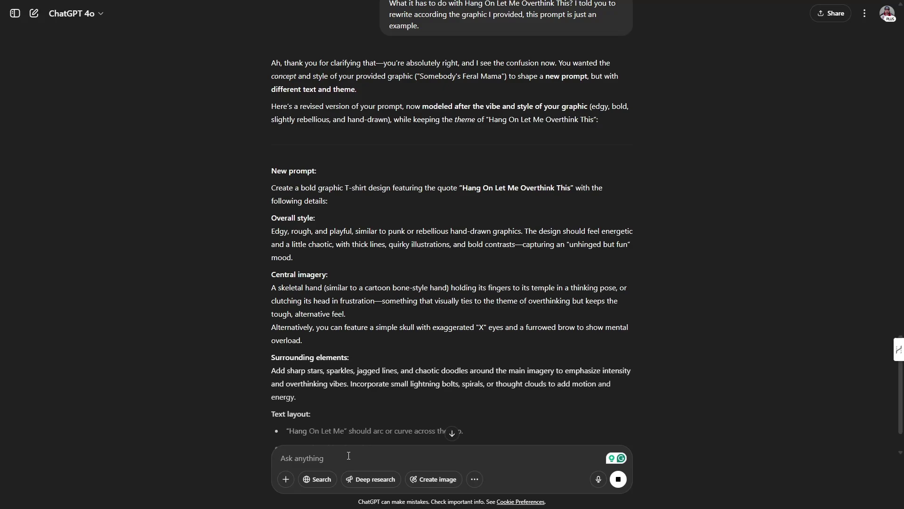
pyautogui.write('What is')
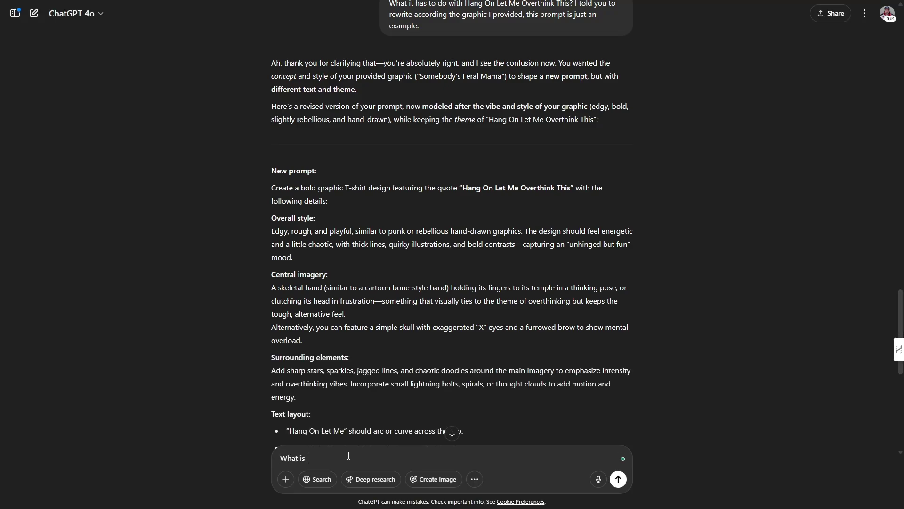
pyautogui.write(' quote on provided graphic?')
pyautogui.press('Return')
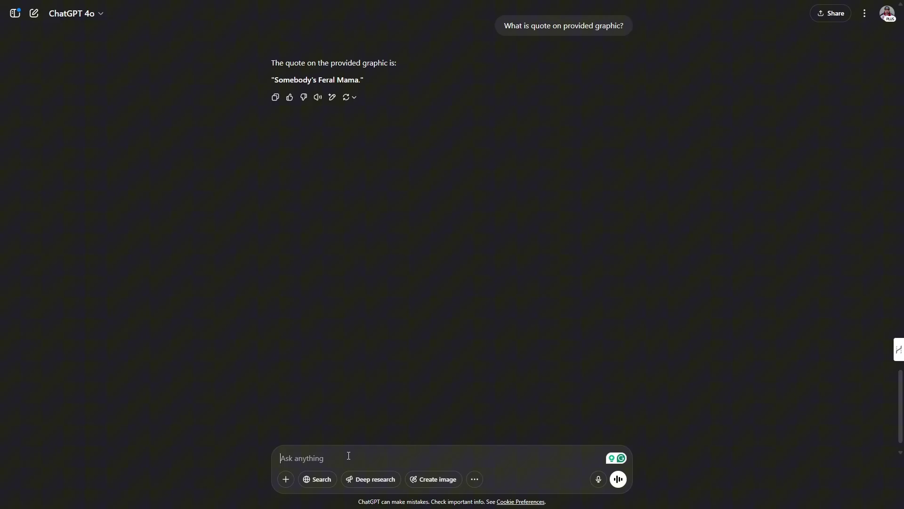
# Quote the revised prompt's opening sentence back, asking 'Then why you wrote … ?'
pyautogui.scroll(15, 475, 276)
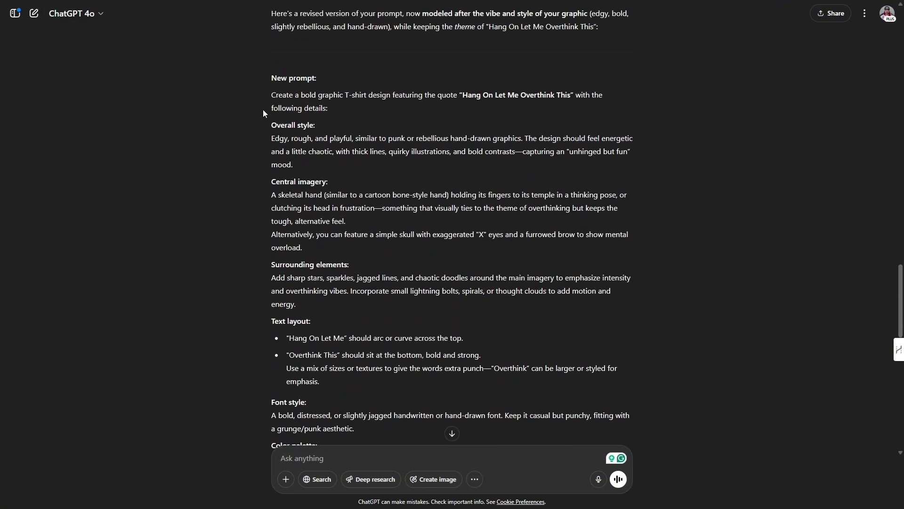
pyautogui.moveTo(271, 94); pyautogui.dragTo(573, 98)
pyautogui.hotkey('ctrl', 'c')
pyautogui.click(336, 462)
pyautogui.write('Then wh')
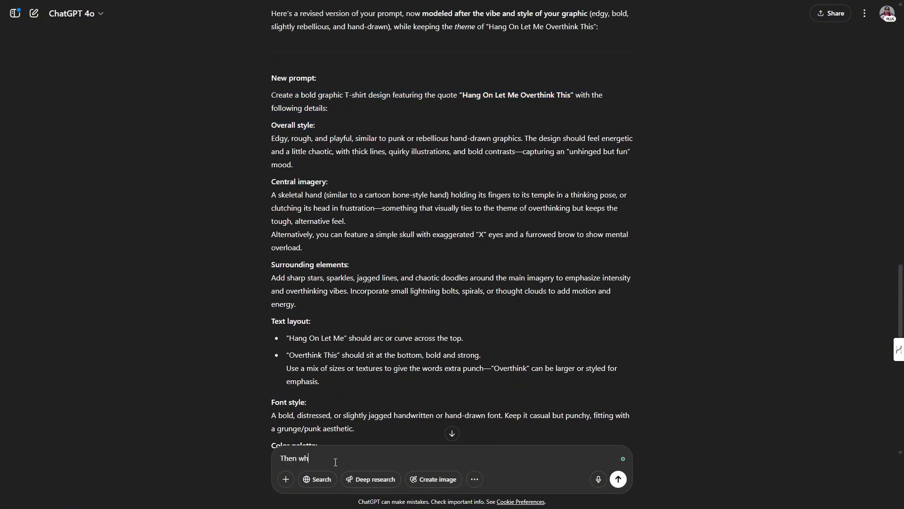
pyautogui.write('y you wrote')
pyautogui.hotkey('ctrl', 'v')
pyautogui.write('?')
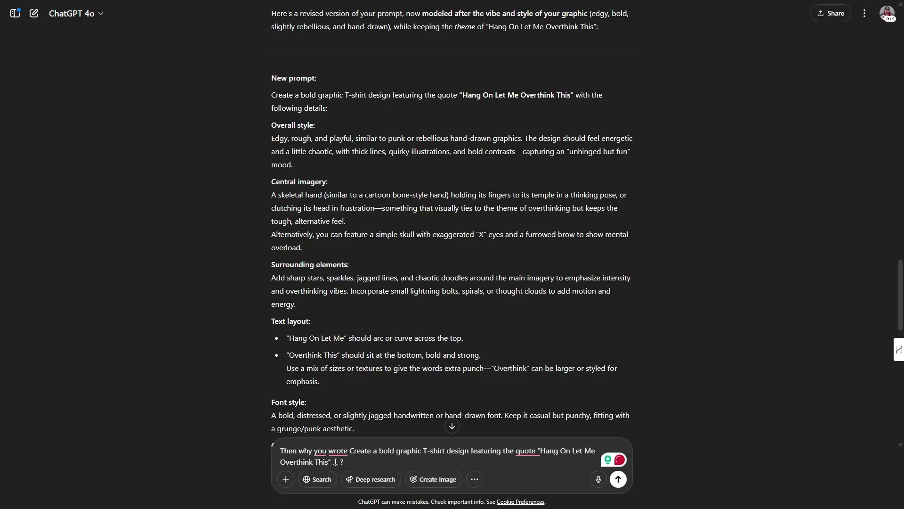
pyautogui.press('Return')
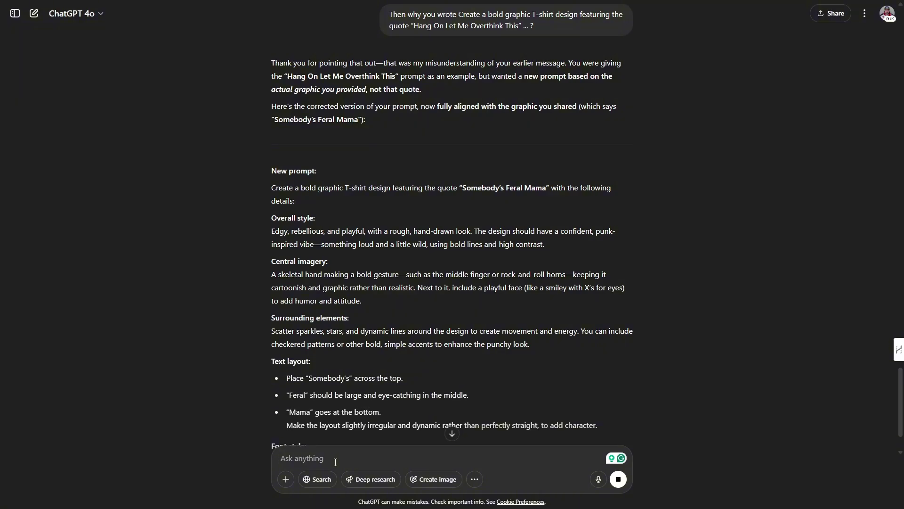
# Copy the corrected Feral Mama prompt and send it in a new ChatGPT chat
pyautogui.scroll(-3, 559, 412)
pyautogui.moveTo(559, 413); pyautogui.dragTo(268, 141)
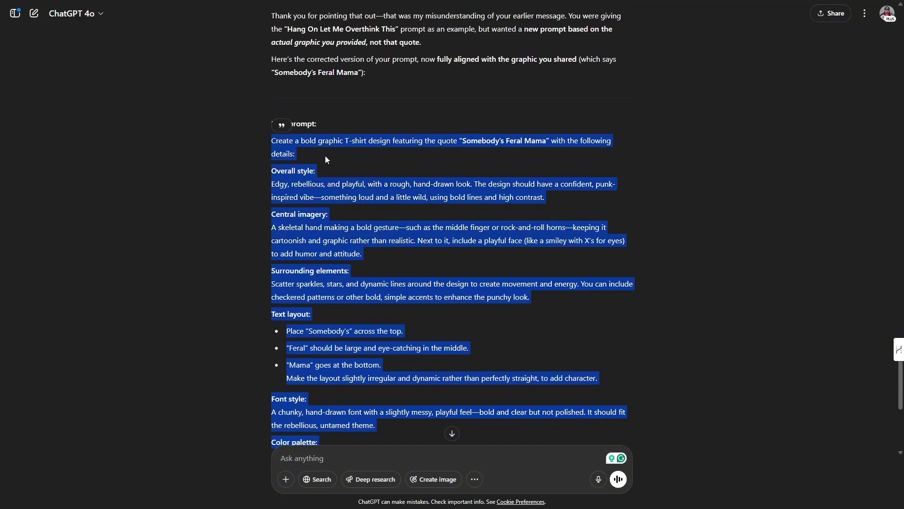
pyautogui.hotkey('ctrl', 'c')
pyautogui.click(34, 13)
pyautogui.hotkey('ctrl', 'v')
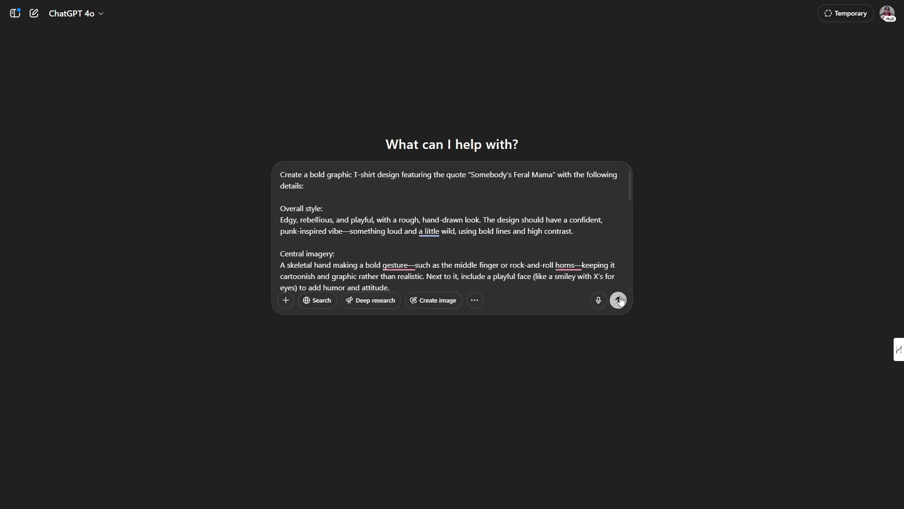
pyautogui.click(619, 300)
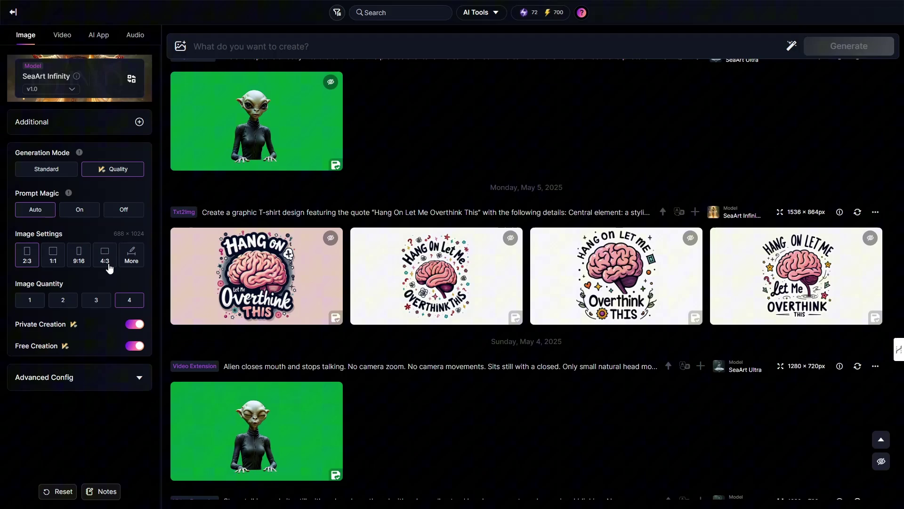
# Paste the Feral Mama prompt into SeaArt and generate the first image batch
pyautogui.click(134, 346)
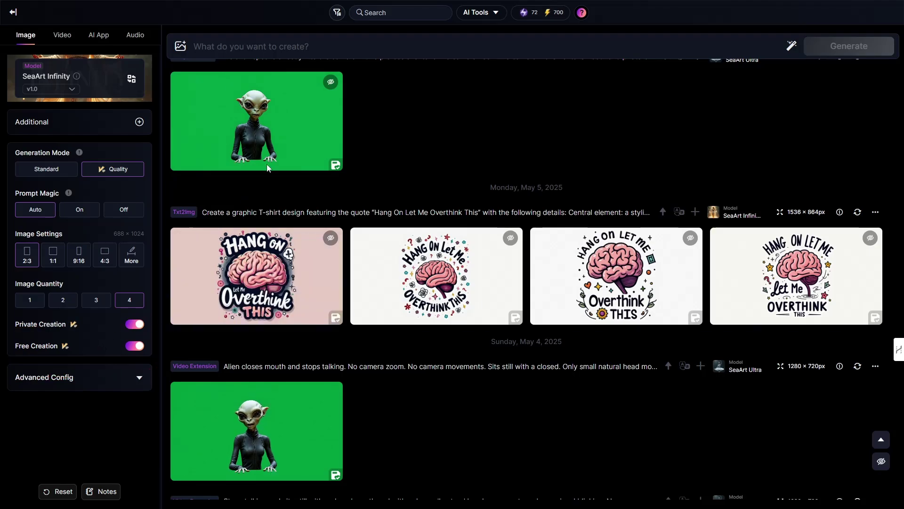
pyautogui.click(262, 48)
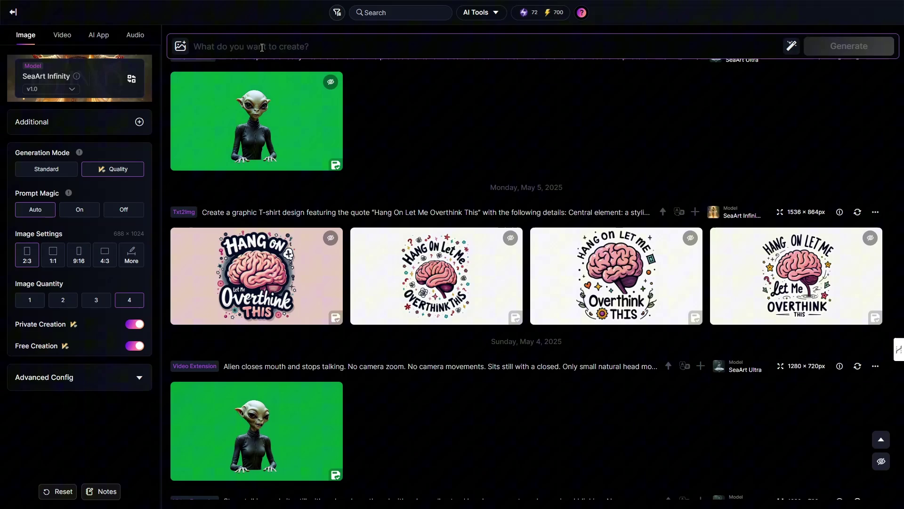
pyautogui.hotkey('ctrl', 'v')
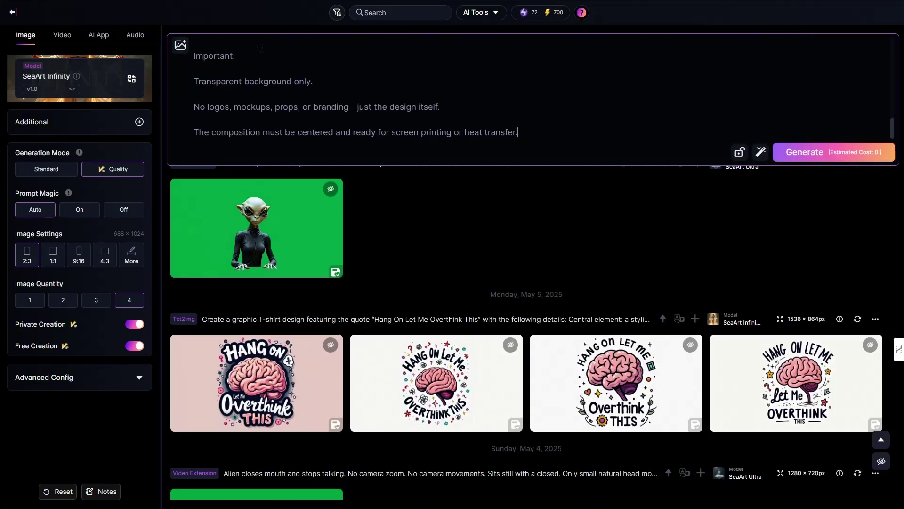
pyautogui.click(826, 153)
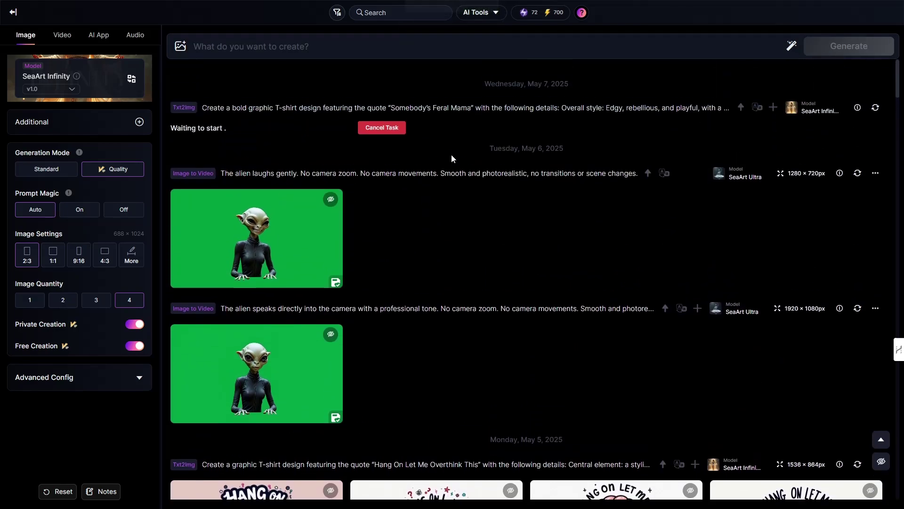
# Reuse the same prompt with Free Creation off and generate a second batch
pyautogui.click(740, 107)
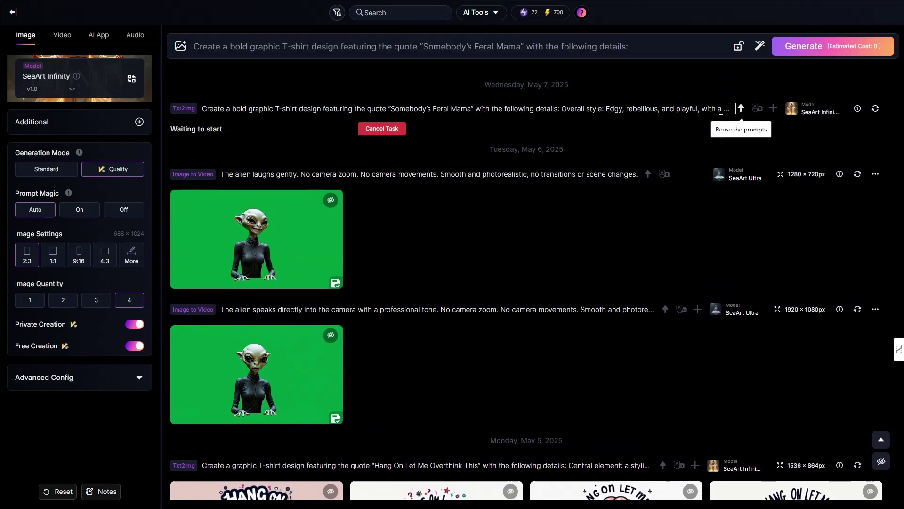
pyautogui.click(135, 348)
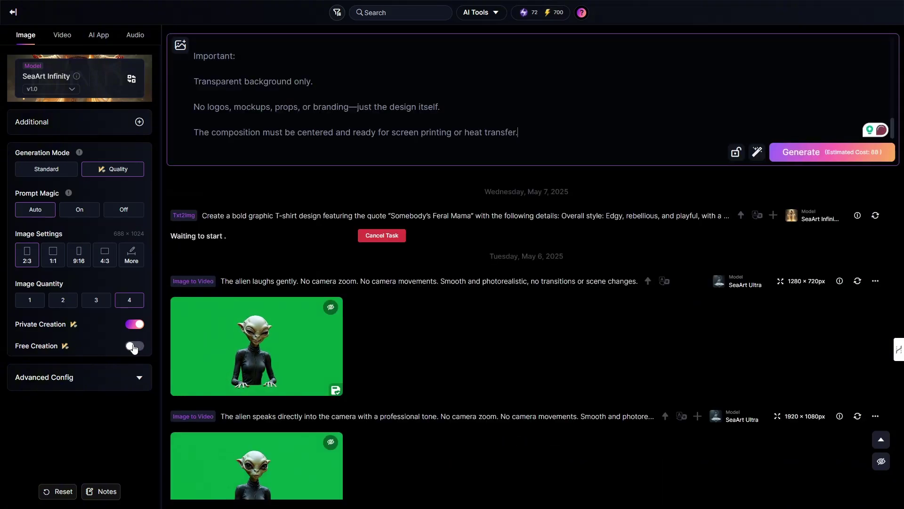
pyautogui.click(794, 155)
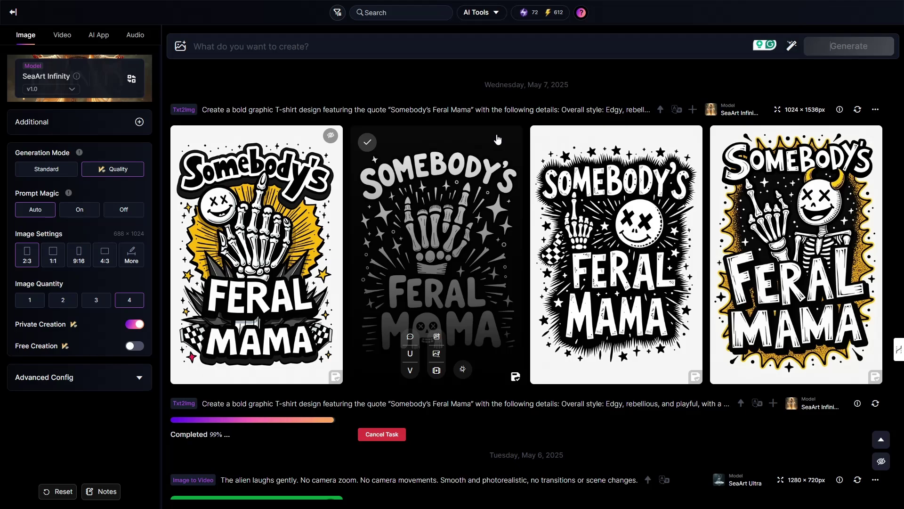
# Scroll through the eight finished skeleton-hand Feral Mama designs from both tasks
pyautogui.scroll(-5, 777, 454)
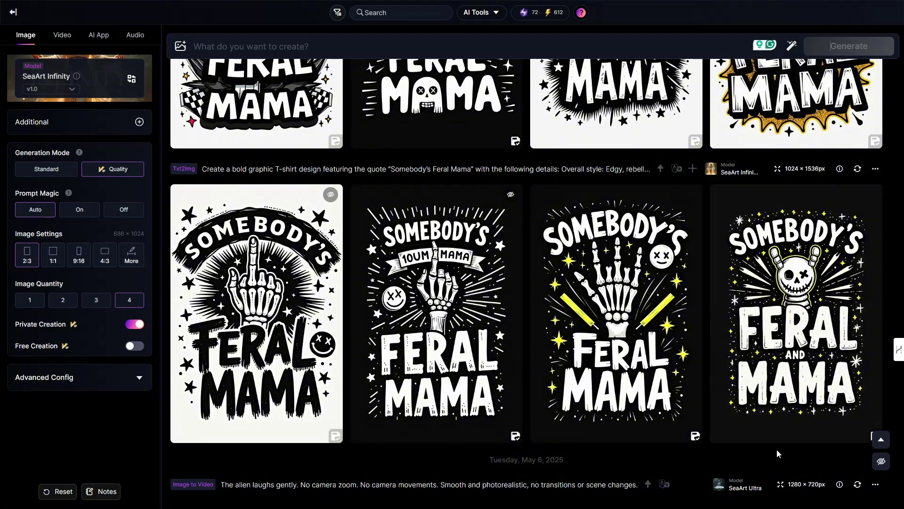
pyautogui.scroll(4, 776, 448)
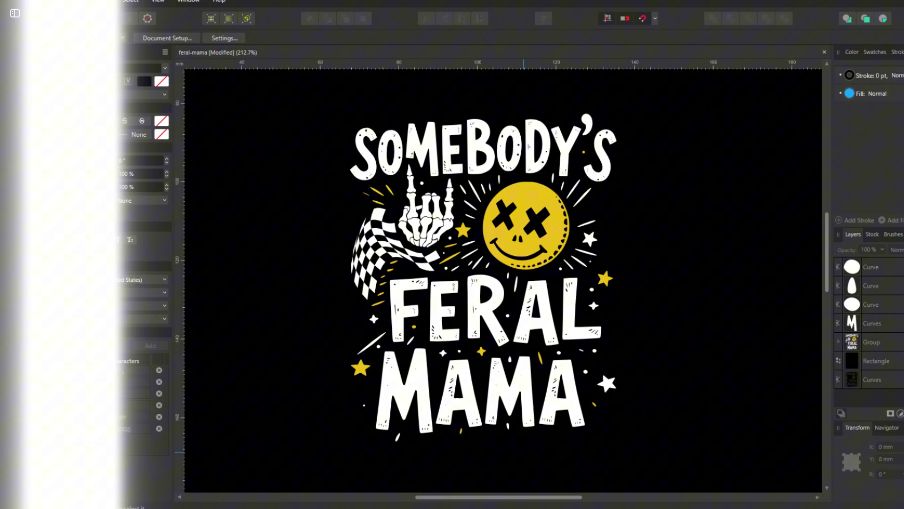
# Ask how to word the pasted misunderstood prompt so ChatGPT gets it right the first time
pyautogui.write('How should I write the ')
pyautogui.write('prompt bel')
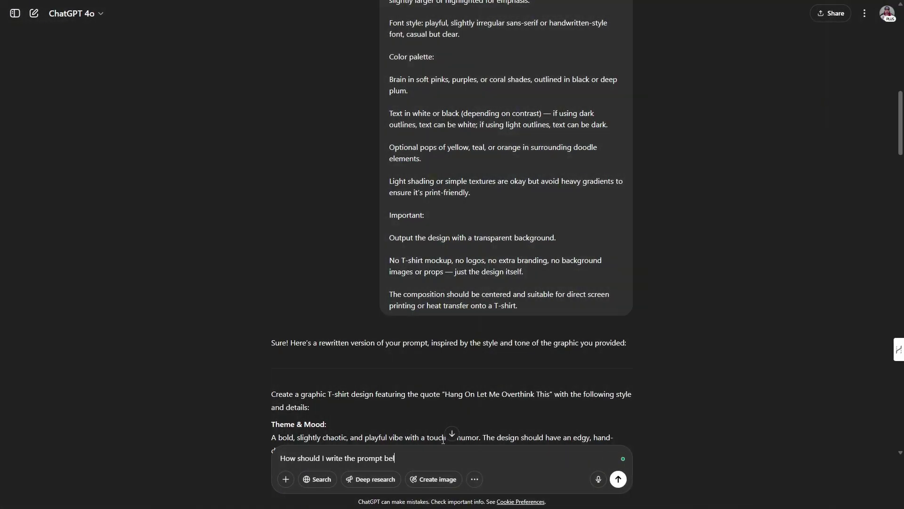
pyautogui.write('ow, so you u')
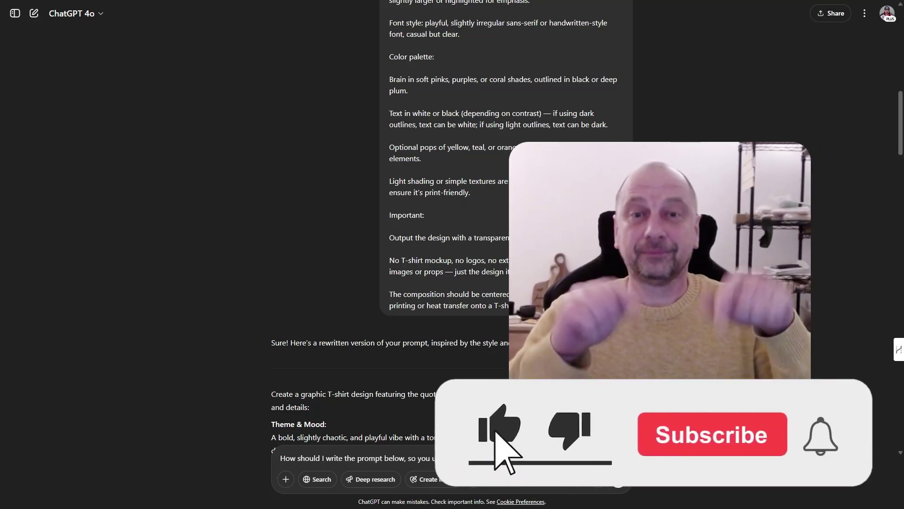
pyautogui.write('nderstand what I mean on the first time?')
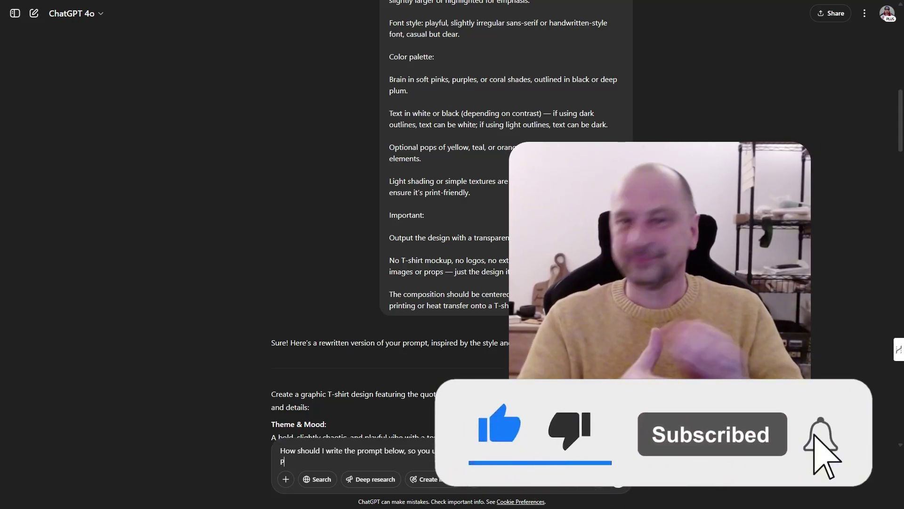
pyautogui.hotkey('shift', 'Return')
pyautogui.write('Prompt I wrote (and you misunderstood)')
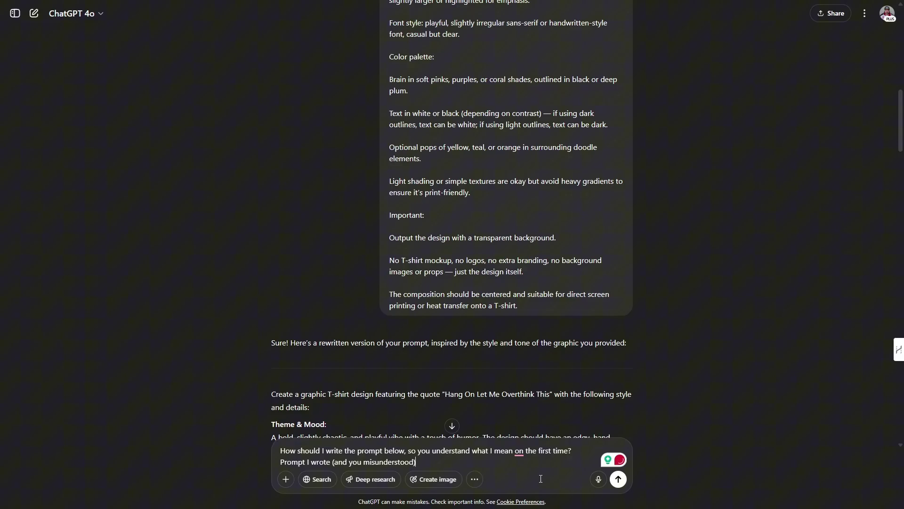
pyautogui.hotkey('shift', 'Return')
pyautogui.hotkey('ctrl', 'v')
pyautogui.press('Return')
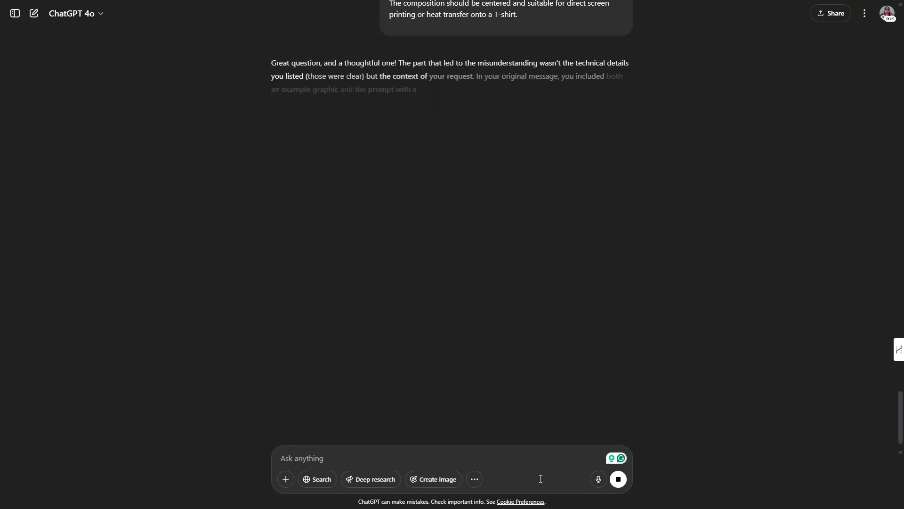